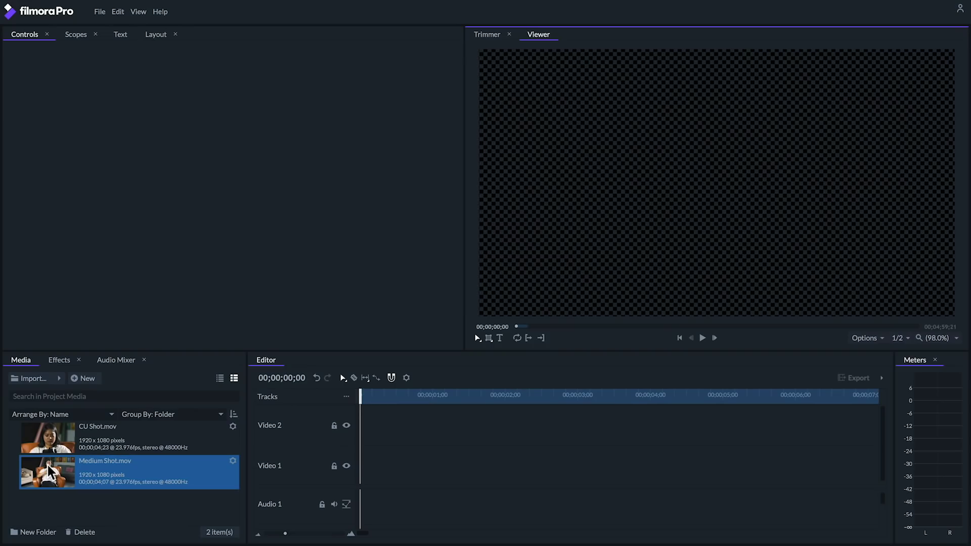
- Preview Medium Shot.mov and place it on Video 2 at the start
double_click(49, 466)
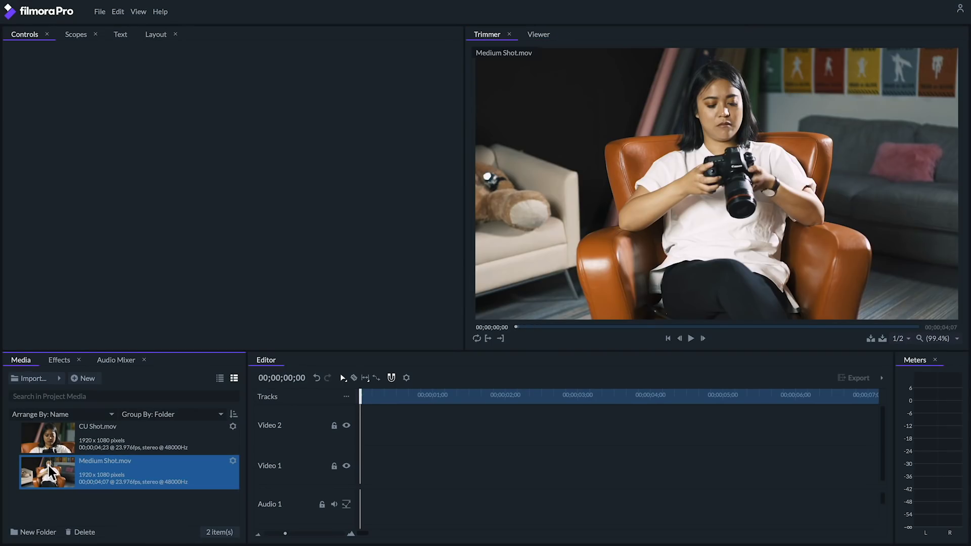
key(space)
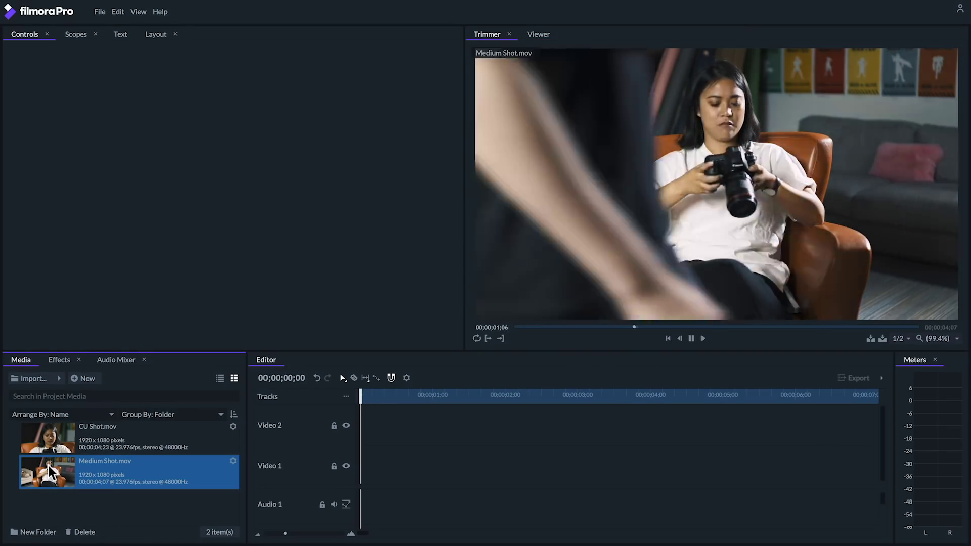
key(space)
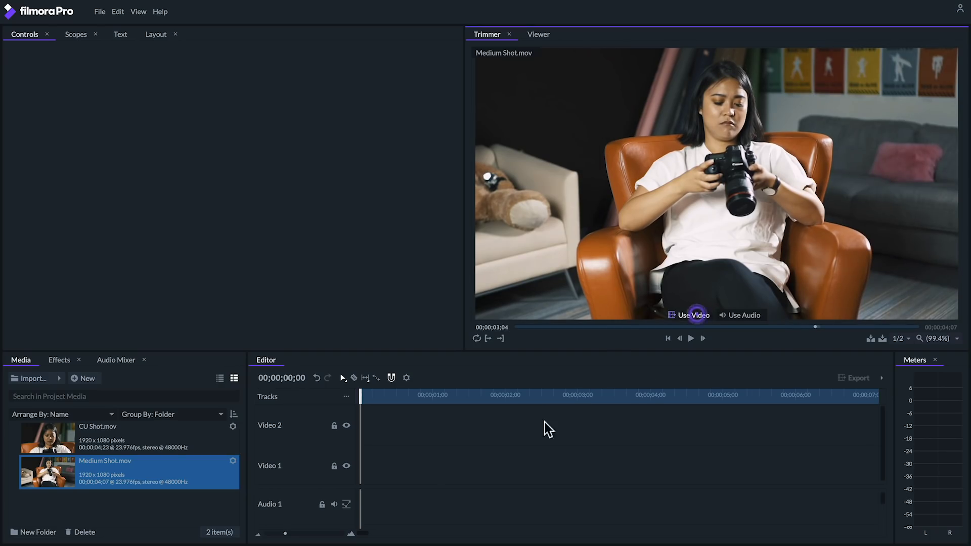
drag(544, 422, 358, 433)
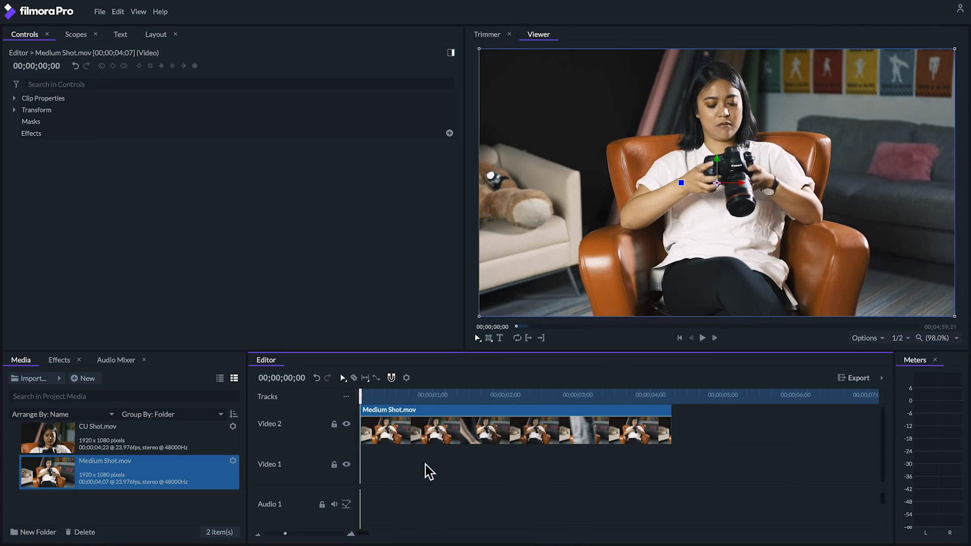
- Preview CU Shot.mov and place it further along on Video 1
click(54, 435)
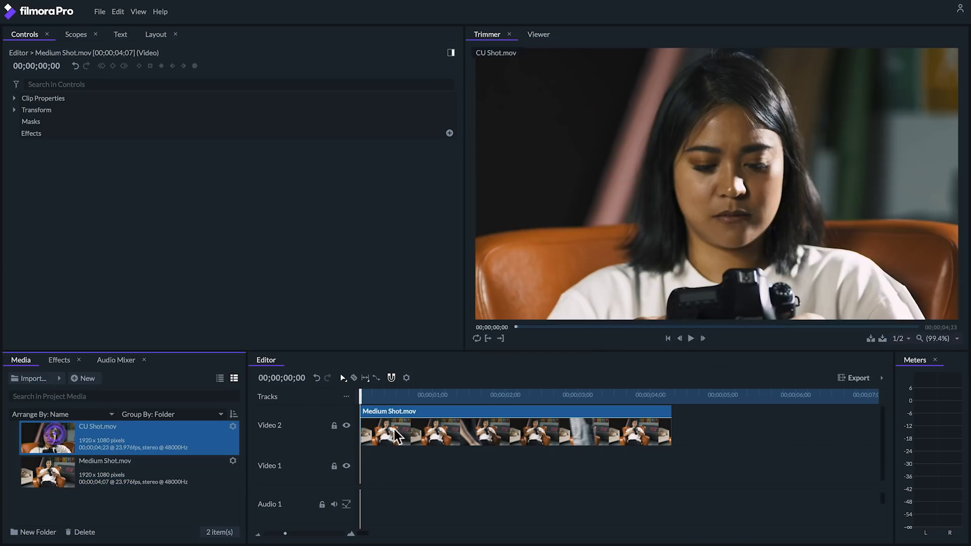
key(space)
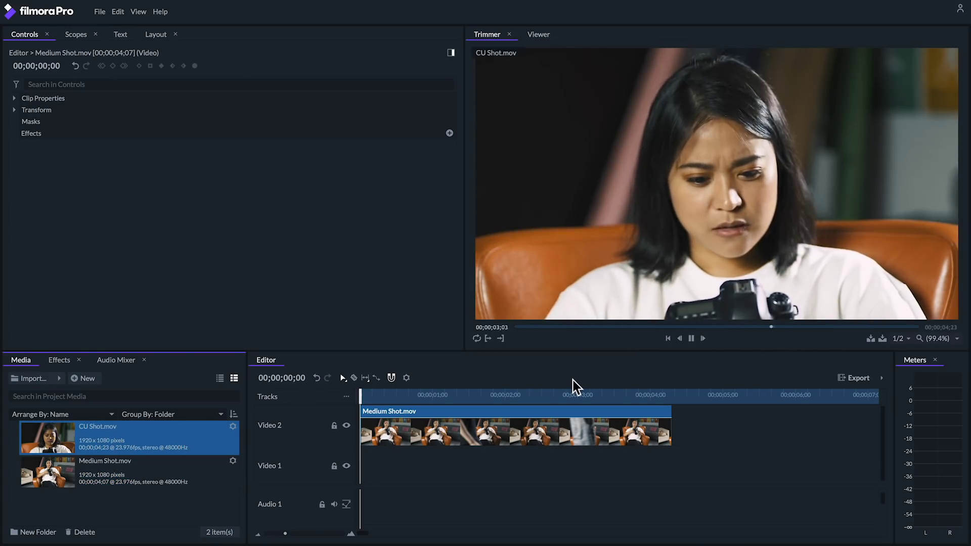
key(space)
mouse_move(694, 314)
mouse_down()
mouse_move(698, 468)
mouse_move(715, 470)
mouse_up()
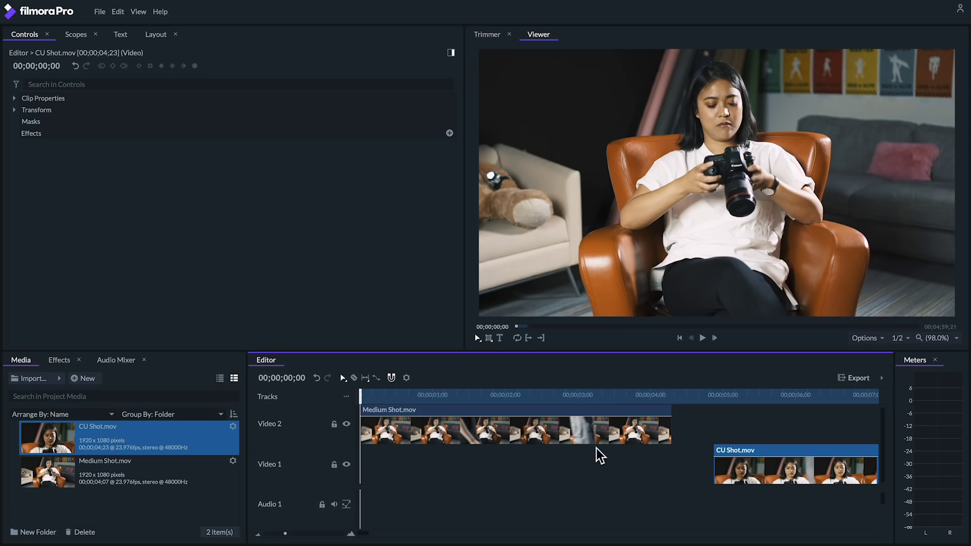
- Select the Medium Shot clip and park the playhead at 00;00;02;12, where the walker passes
click(436, 446)
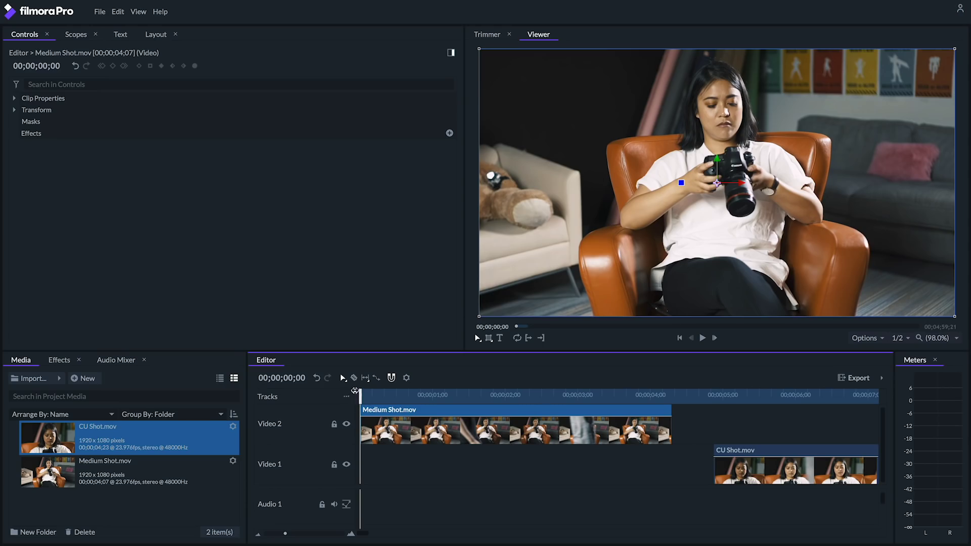
drag(377, 391, 537, 393)
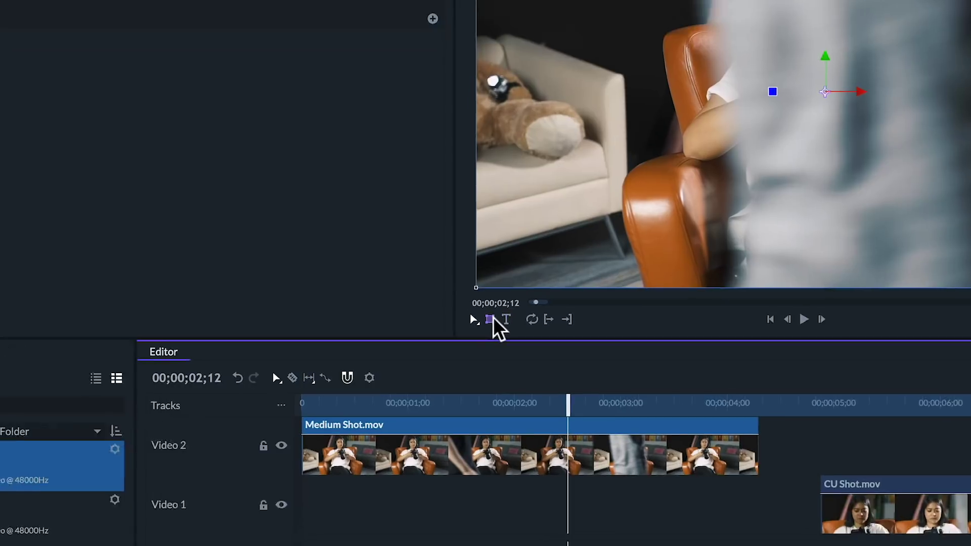
click(488, 338)
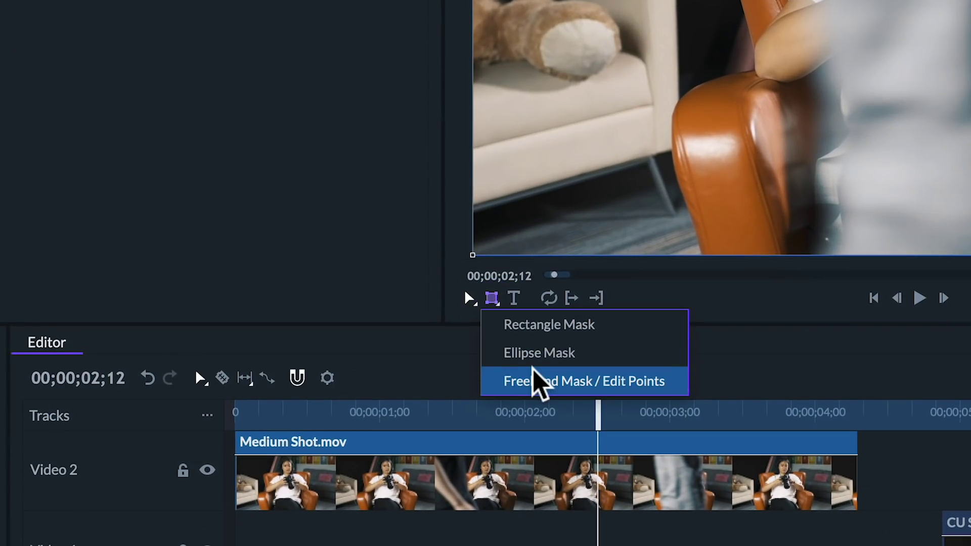
- Draw a Freehand Mask with points down the walker's edge to the frame bottom
click(534, 380)
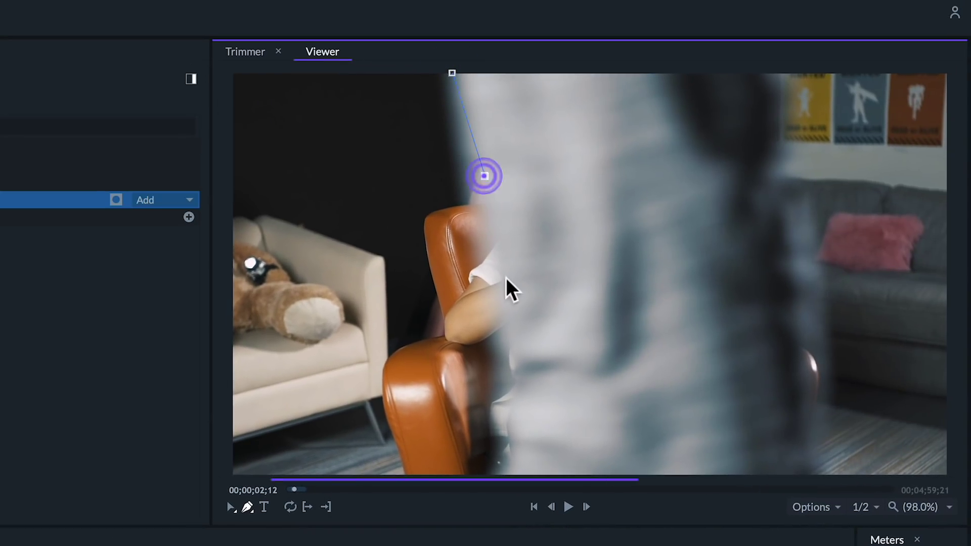
click(505, 260)
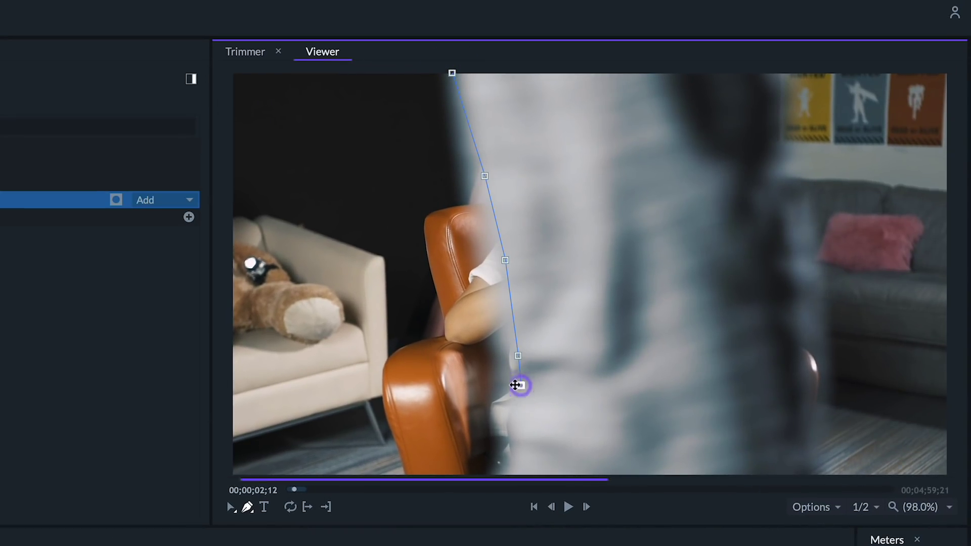
click(511, 425)
click(518, 463)
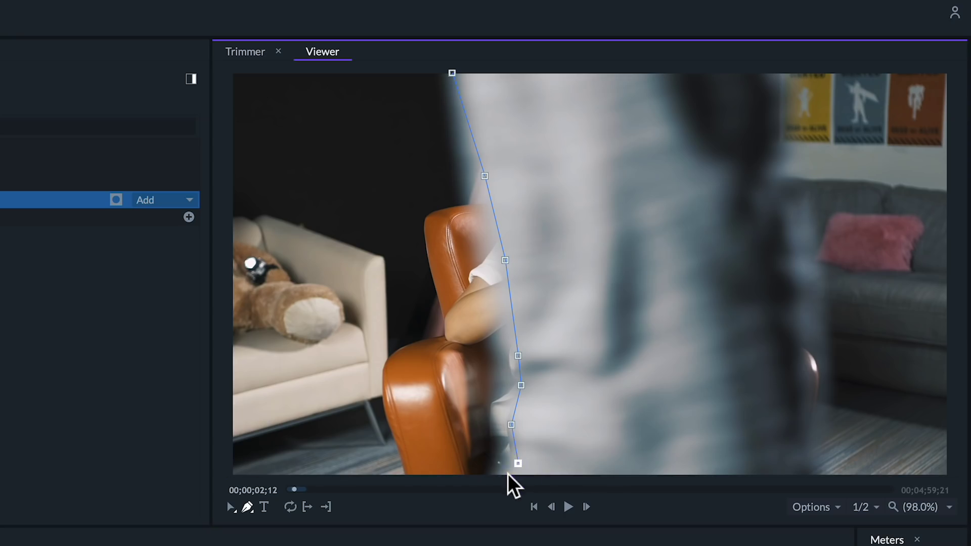
click(508, 475)
- Extend the mask beyond the frame's bottom, right side and top, closing it
click(927, 510)
click(926, 332)
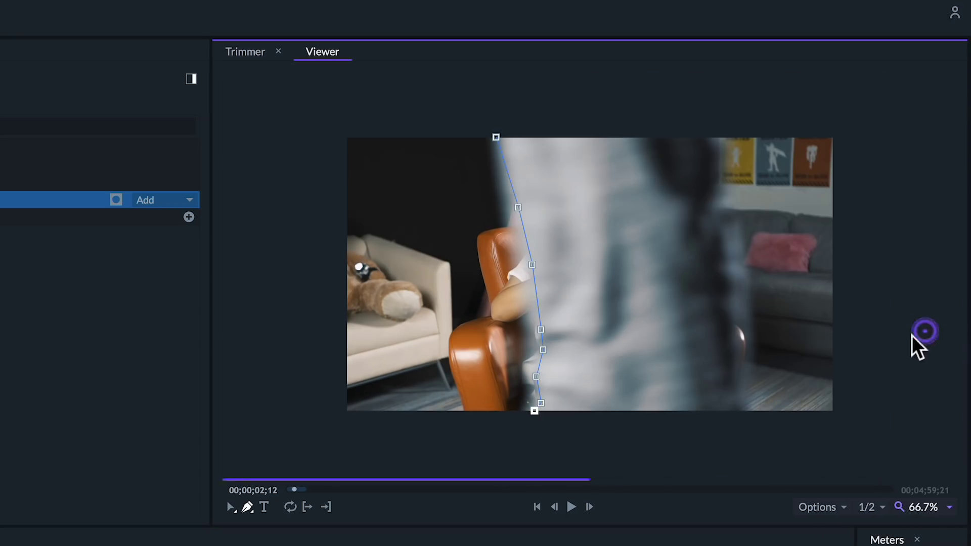
click(537, 451)
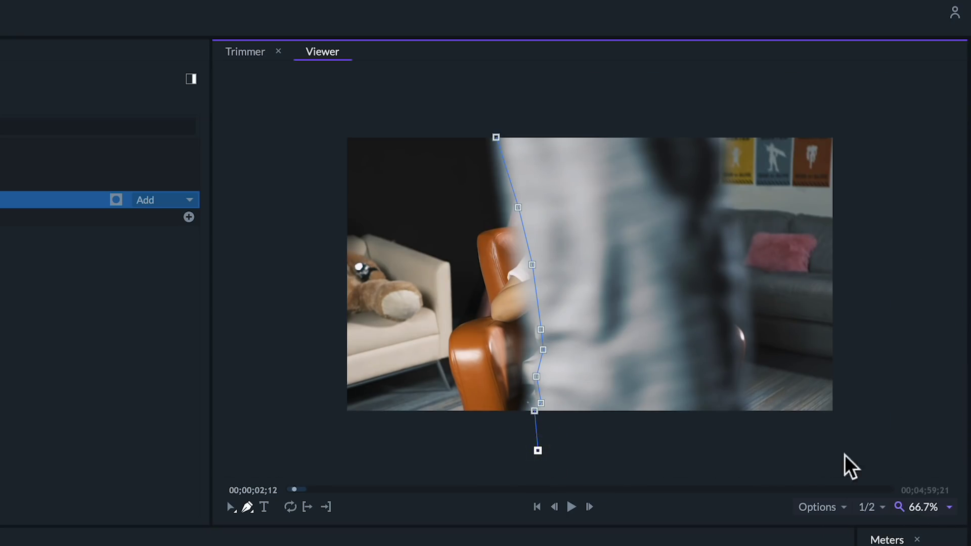
click(895, 455)
click(894, 99)
click(488, 98)
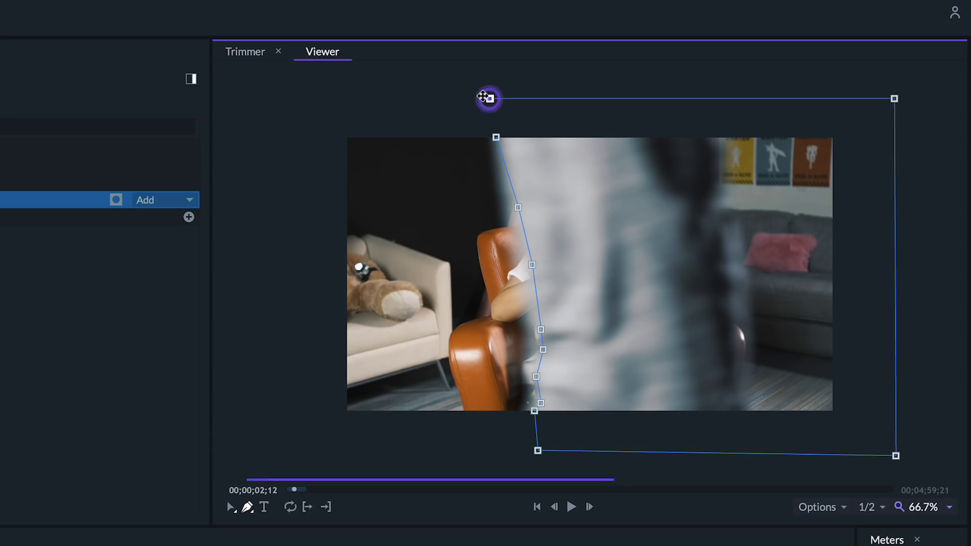
click(496, 137)
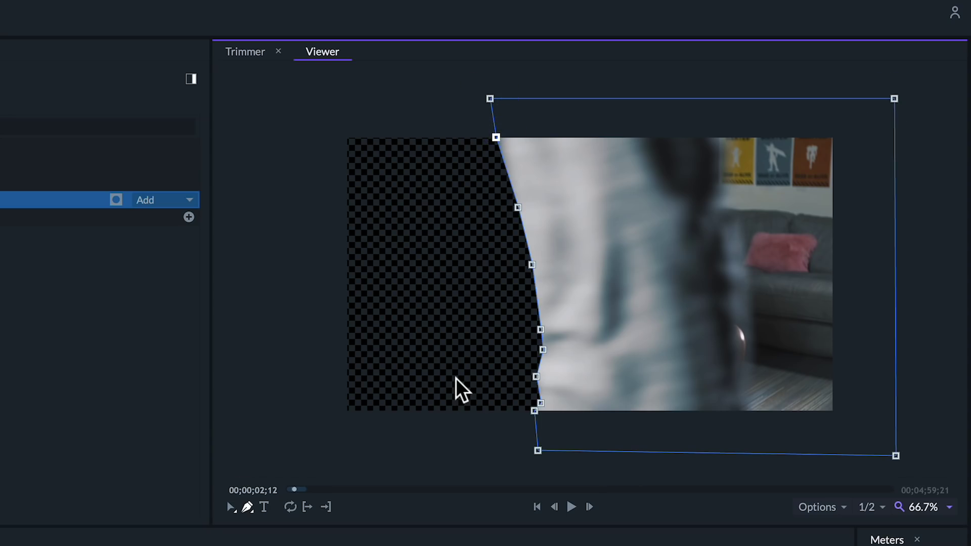
click(191, 79)
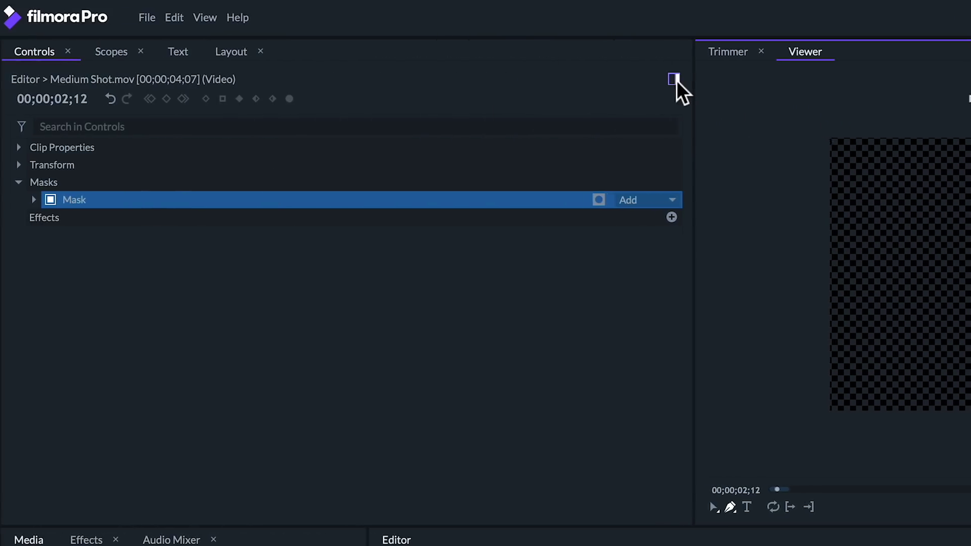
- Give the mask 50 px Feather Strength and 10 px Roundness, and select its Path property
click(677, 79)
click(36, 199)
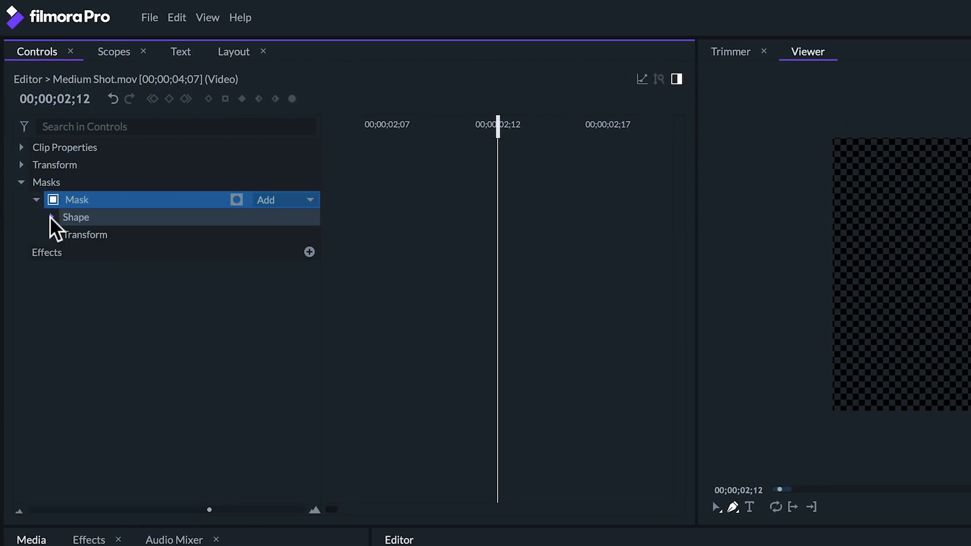
click(51, 217)
drag(321, 408, 421, 410)
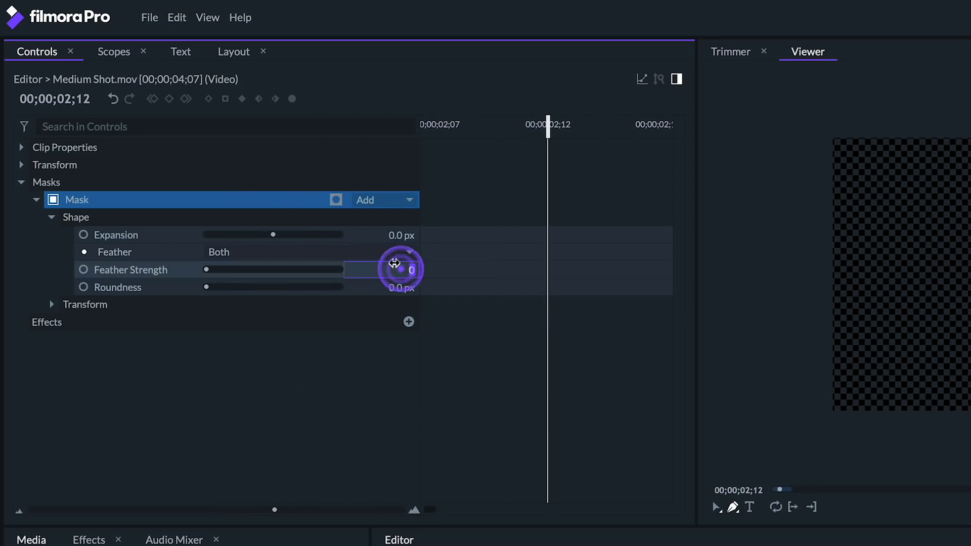
text(50)
key(Return)
click(394, 288)
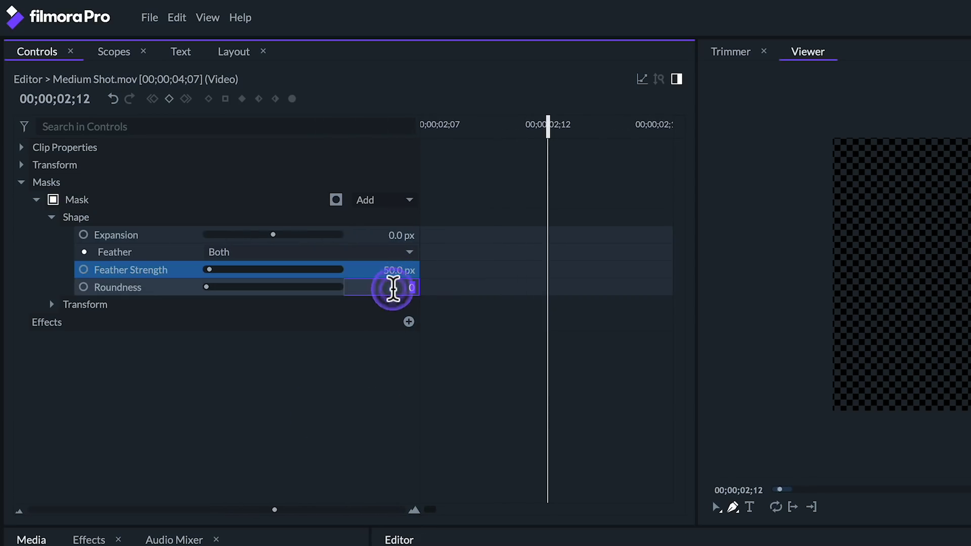
text(10)
key(Return)
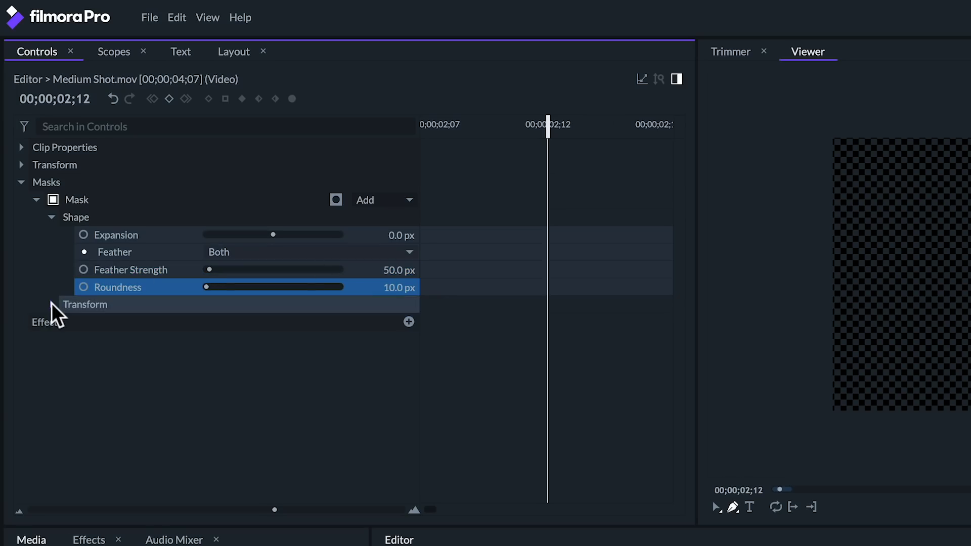
click(52, 302)
click(167, 321)
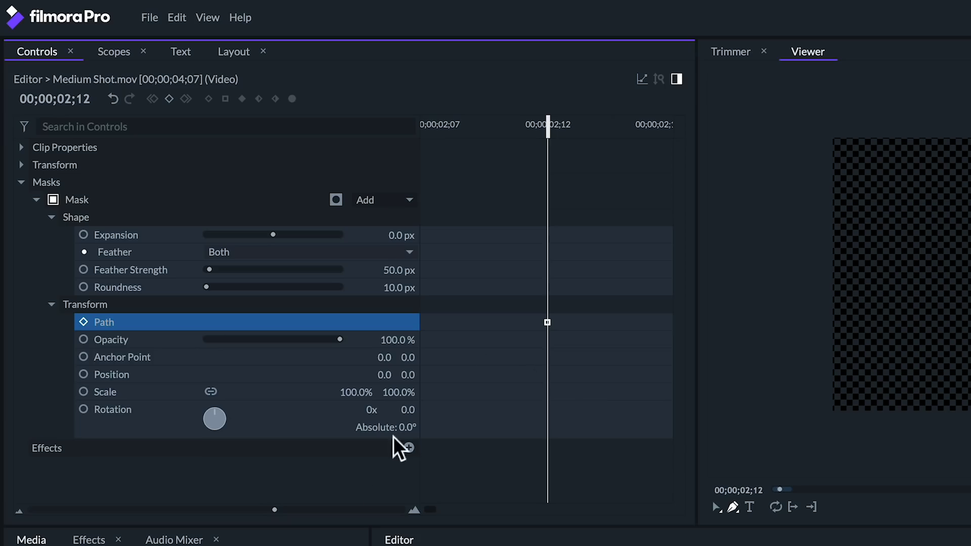
- At 00;00;02;14, shift the mask edge right and refine its points to hug the walker
drag(414, 510, 419, 506)
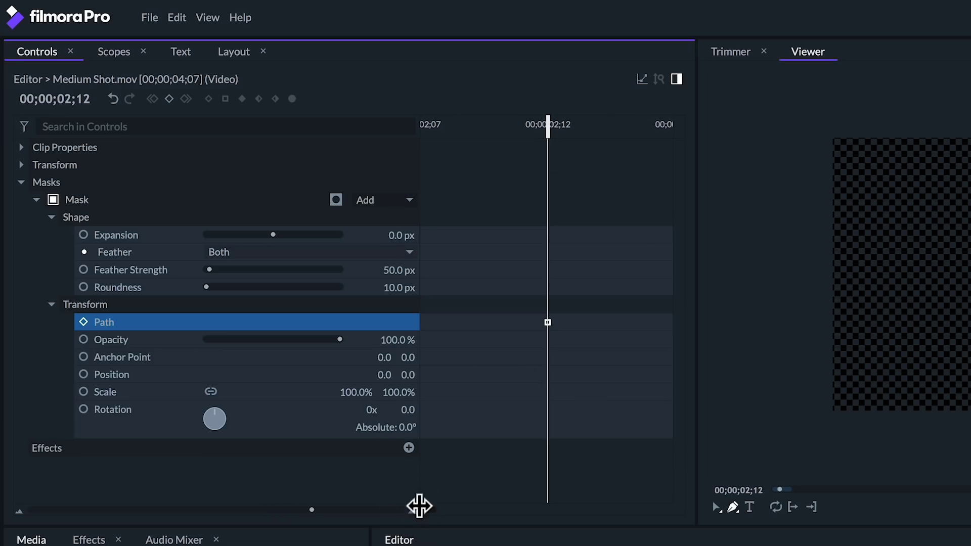
drag(548, 126, 599, 132)
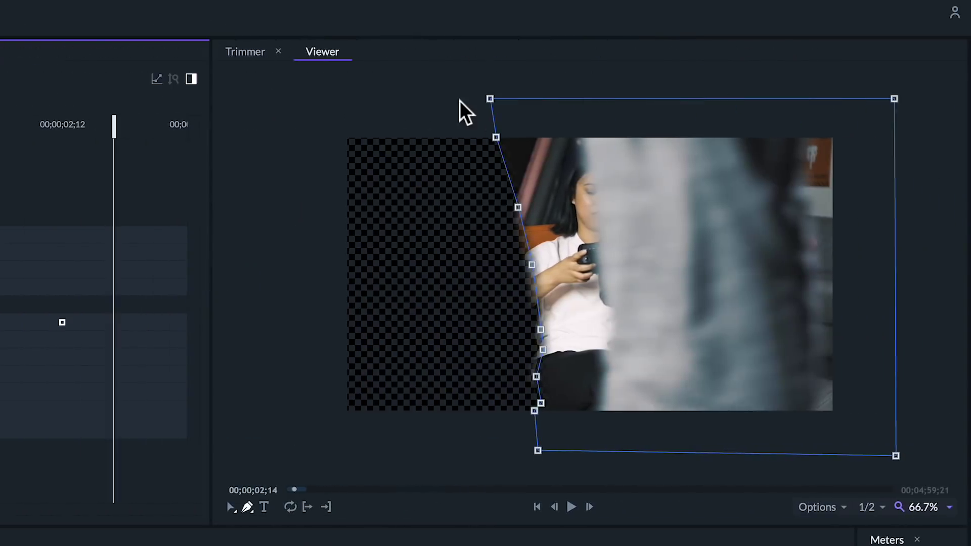
drag(456, 86, 581, 470)
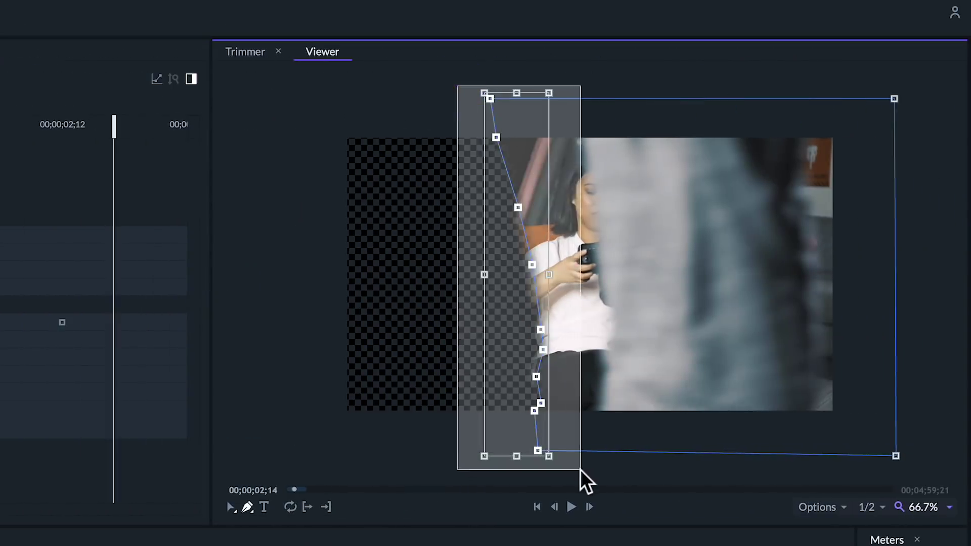
drag(532, 373, 596, 371)
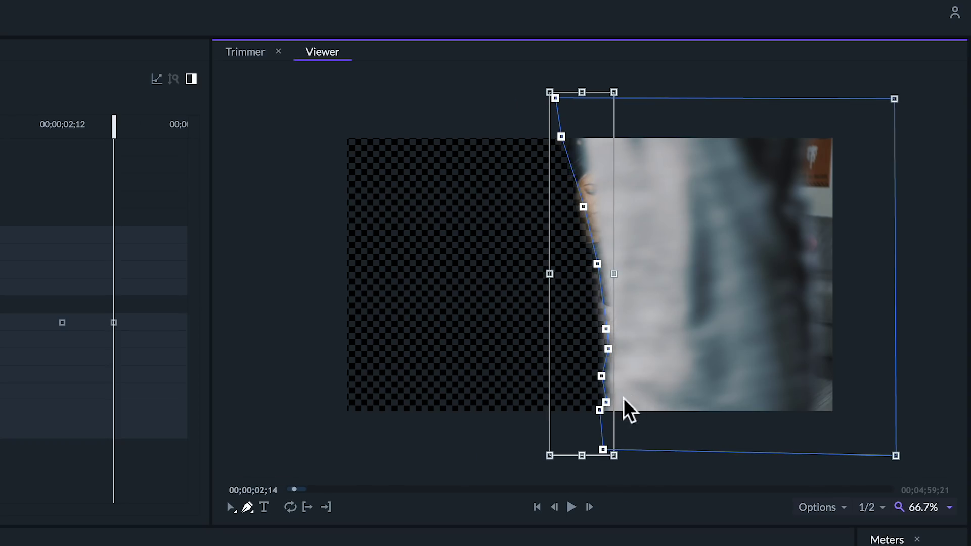
click(639, 424)
click(603, 319)
drag(602, 314, 603, 310)
drag(598, 264, 595, 247)
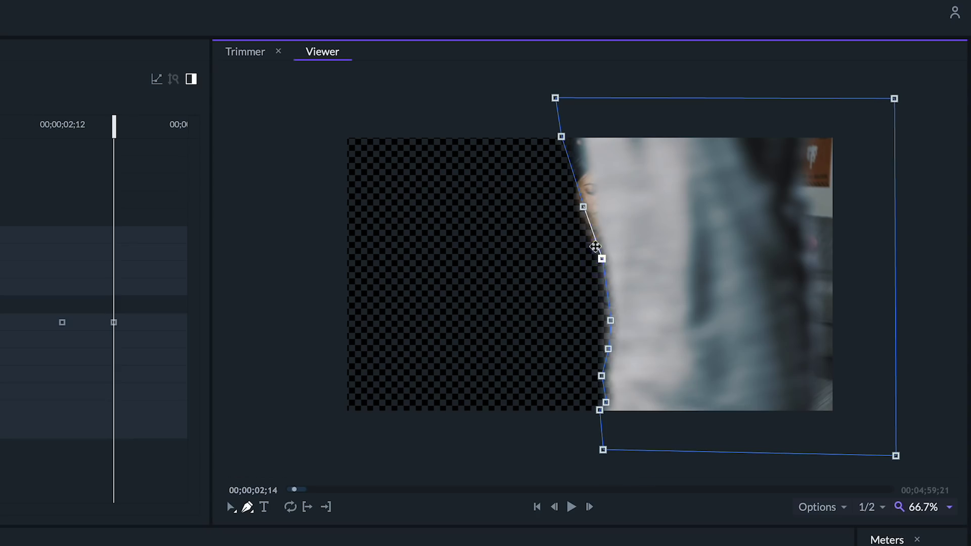
drag(580, 203, 588, 193)
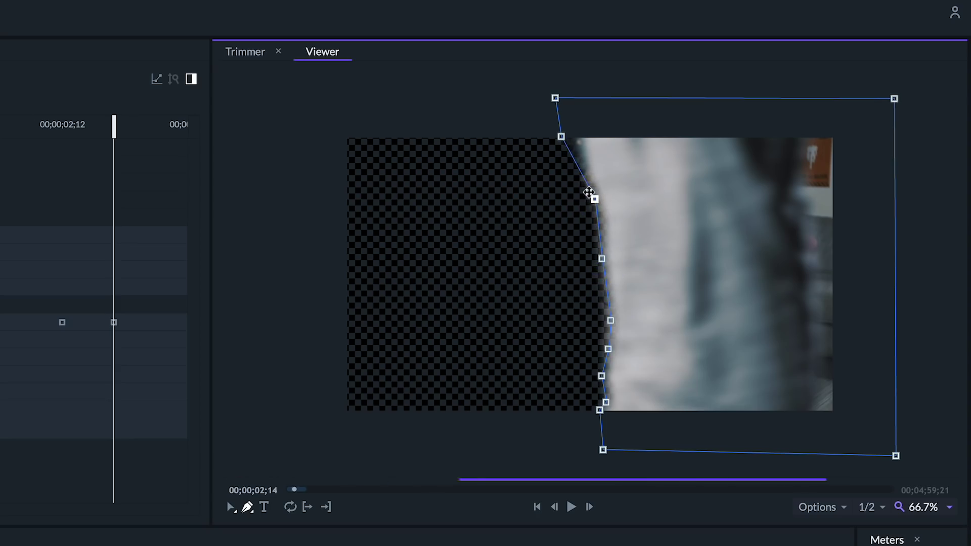
drag(556, 131, 571, 126)
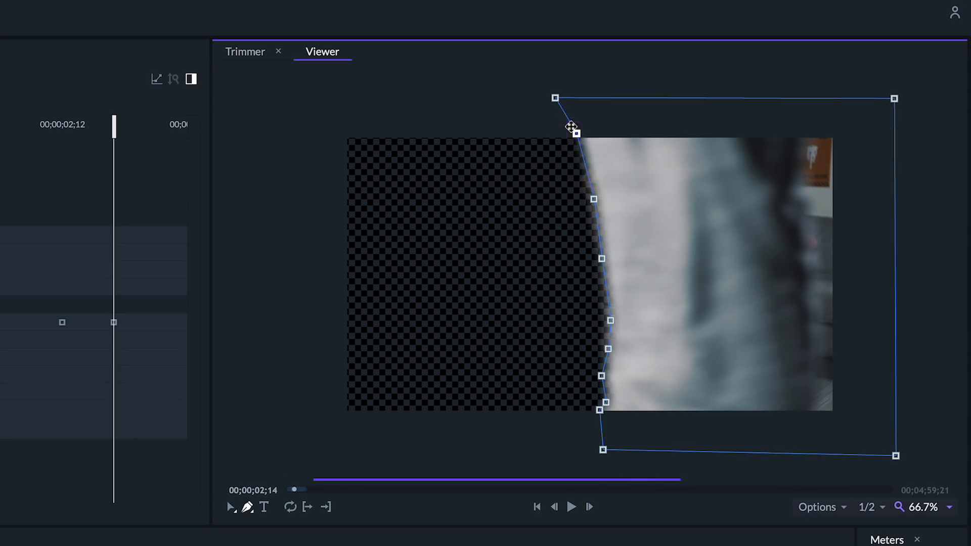
- At 2;16, move the mask's left-edge points further right to follow the walker
drag(113, 125, 63, 127)
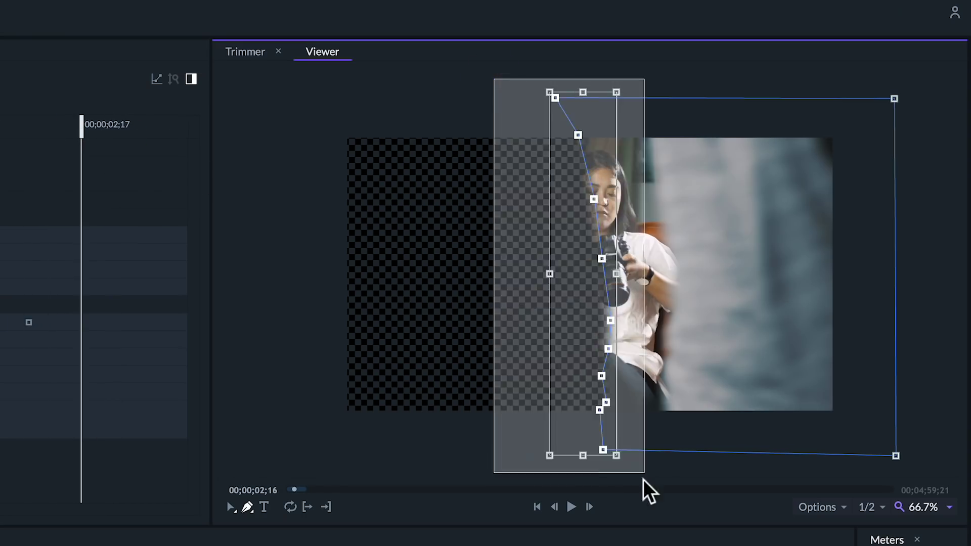
drag(605, 343, 664, 344)
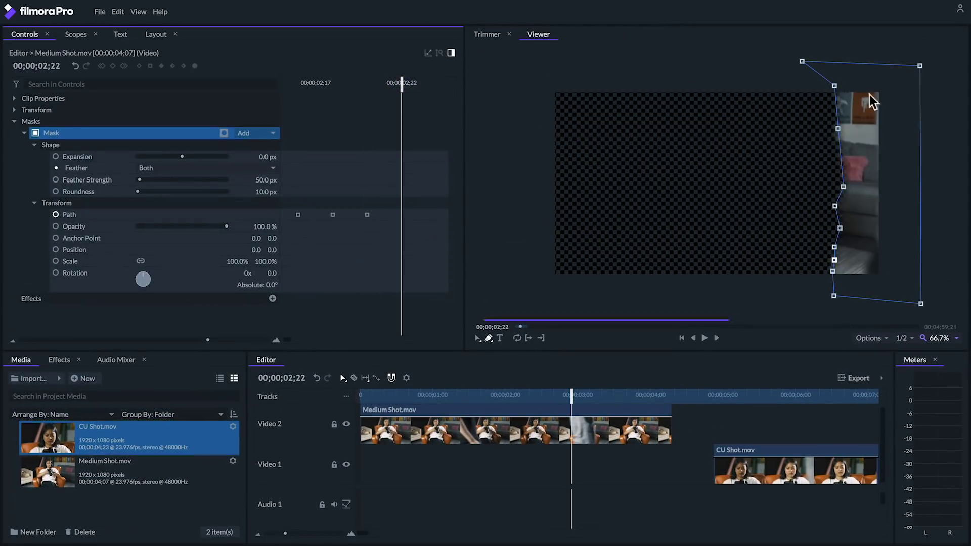
drag(770, 54, 868, 295)
drag(844, 186, 851, 184)
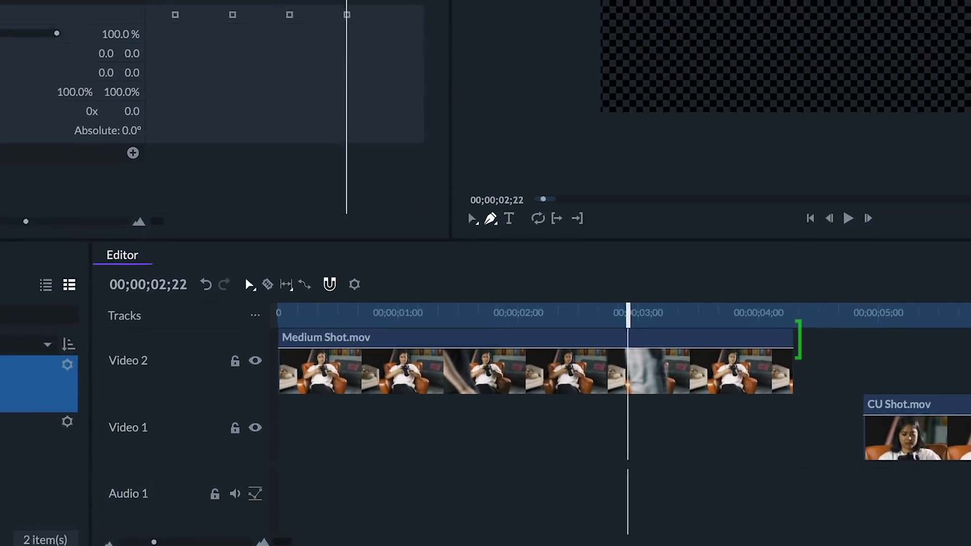
- Trim Medium Shot.mov to end at the playhead and move the mask edge left at 2;10
drag(859, 304, 668, 303)
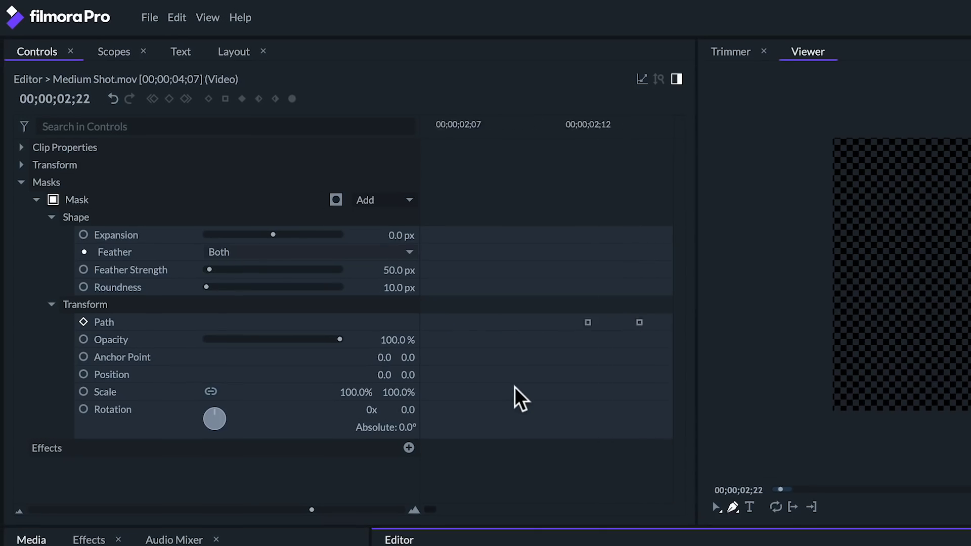
drag(613, 123, 538, 114)
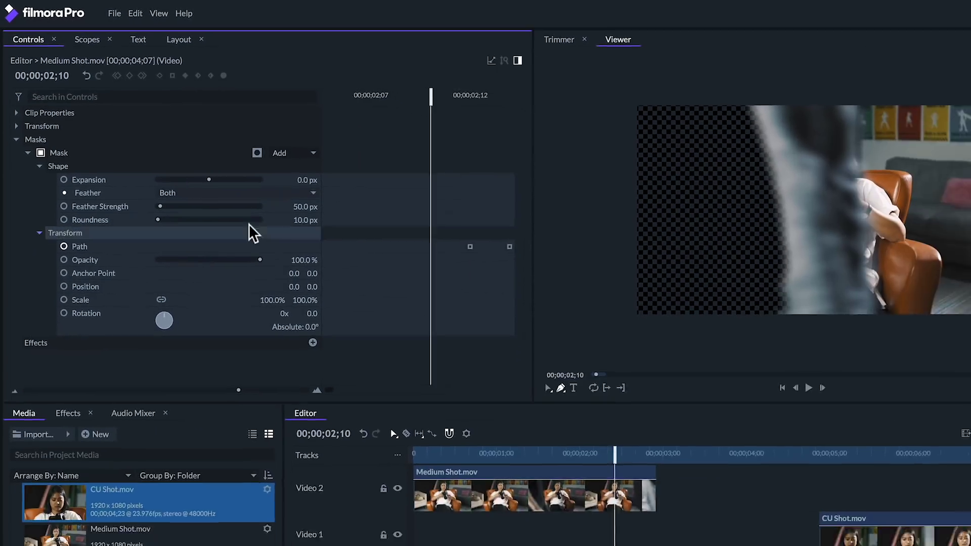
click(163, 213)
drag(620, 57, 717, 341)
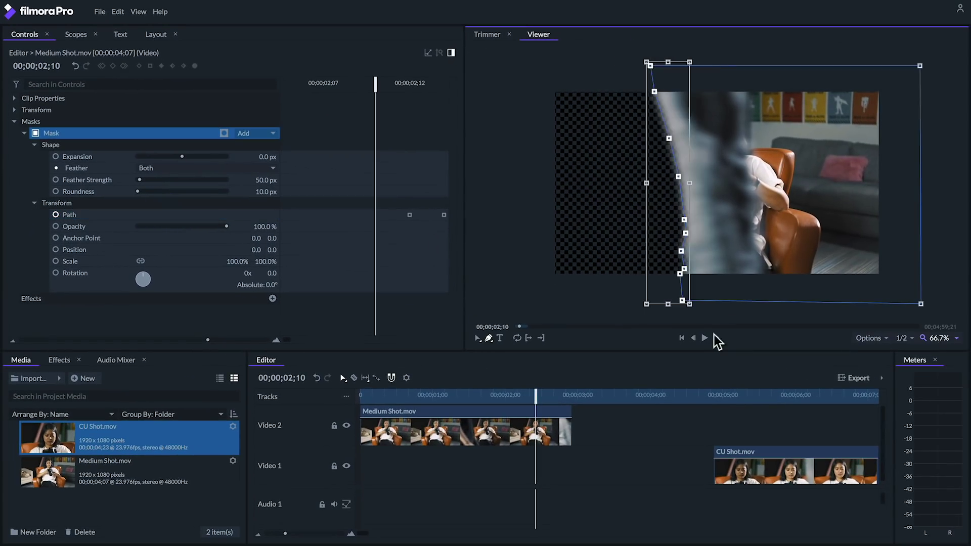
drag(678, 229, 587, 221)
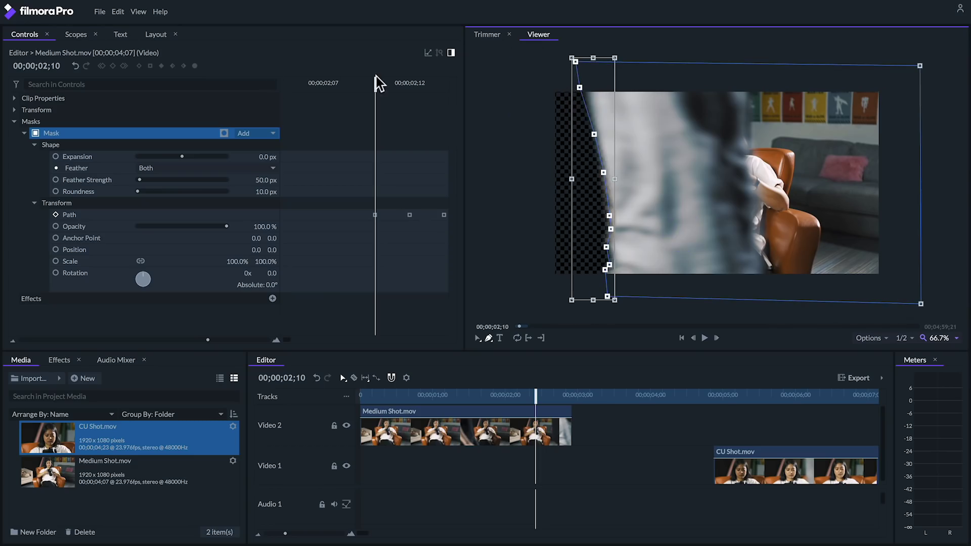
- Reposition the mask's left-edge points at frames 2;08 and 2;09 to match the walker
drag(369, 77, 339, 75)
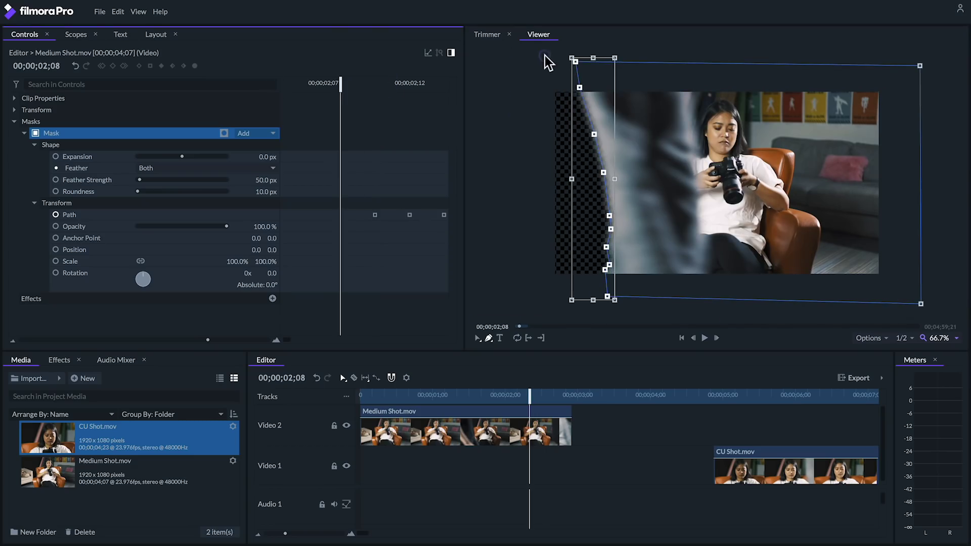
drag(545, 56, 641, 326)
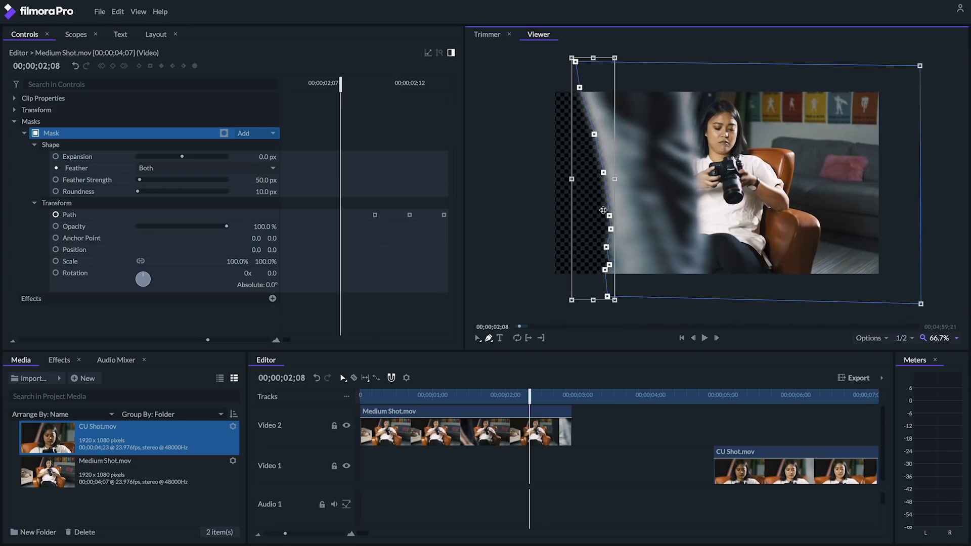
drag(604, 210, 536, 213)
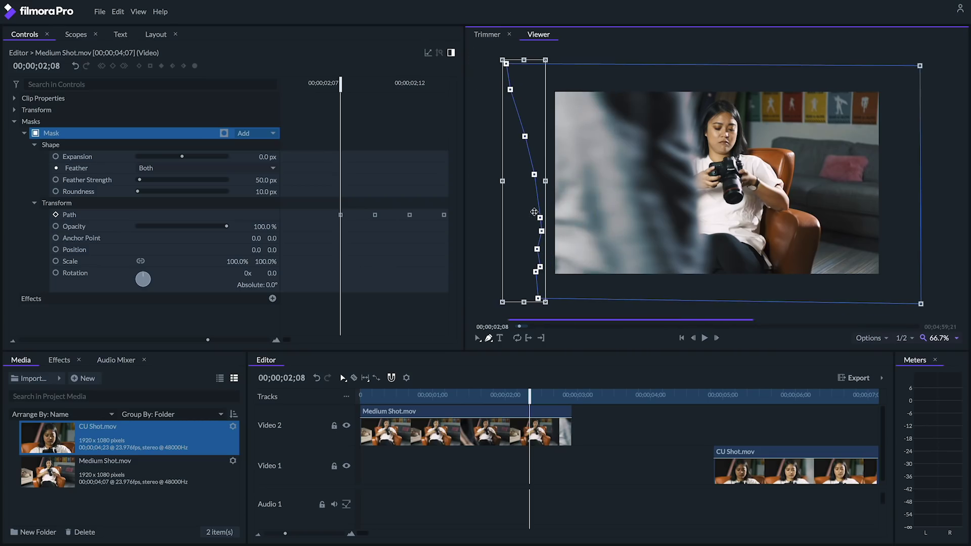
click(363, 85)
drag(516, 54, 609, 321)
drag(532, 169, 572, 170)
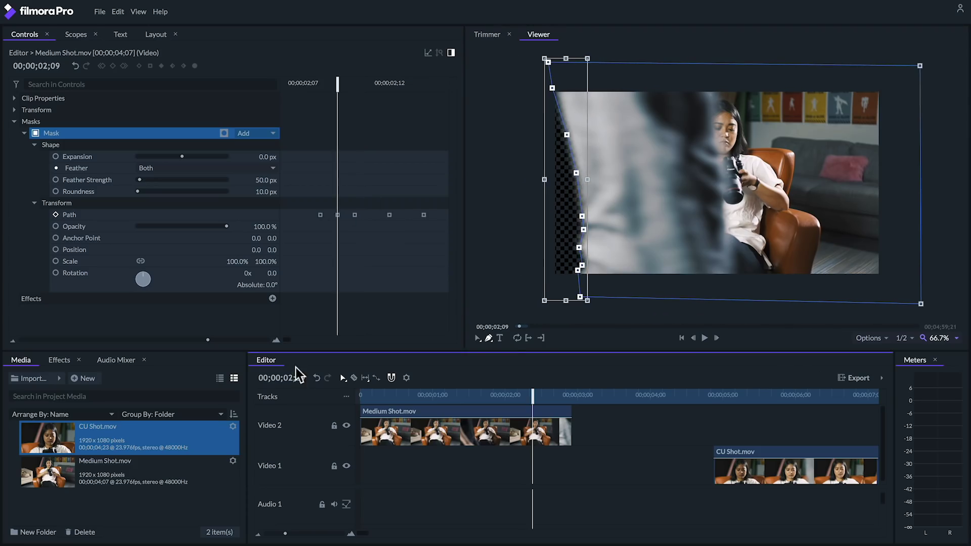
- At frame 00;00;02;11, reshape the mask edge so it hugs the walker
click(14, 340)
click(13, 340)
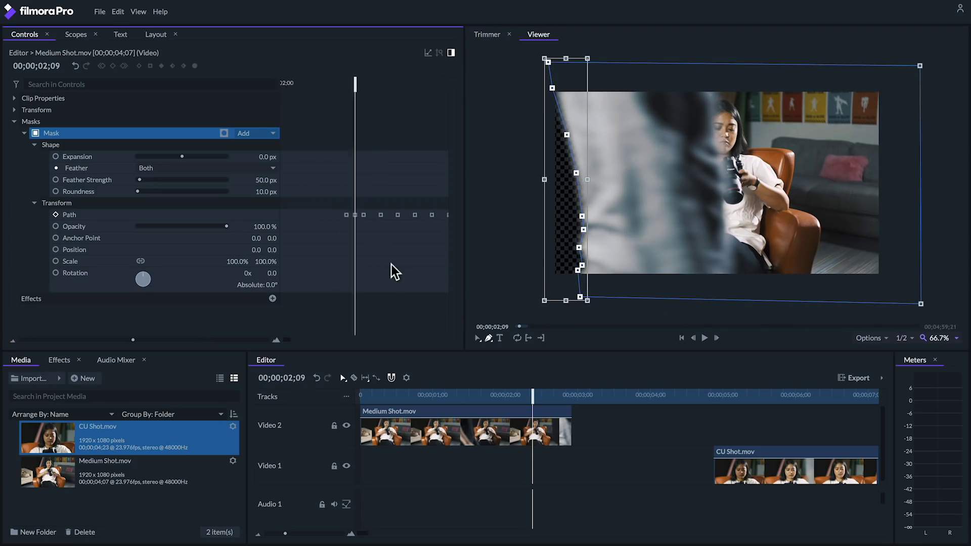
click(478, 338)
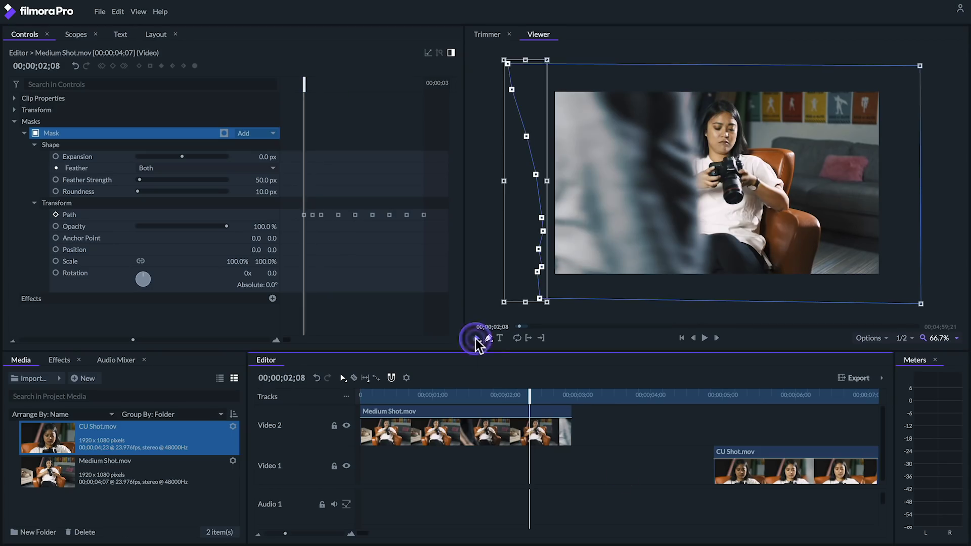
drag(303, 77, 329, 81)
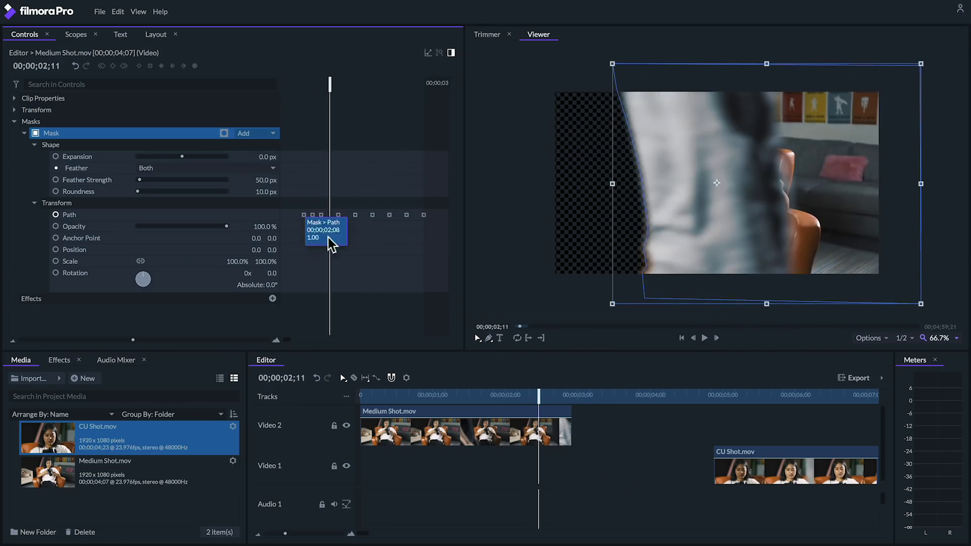
double_click(647, 253)
drag(653, 254, 645, 261)
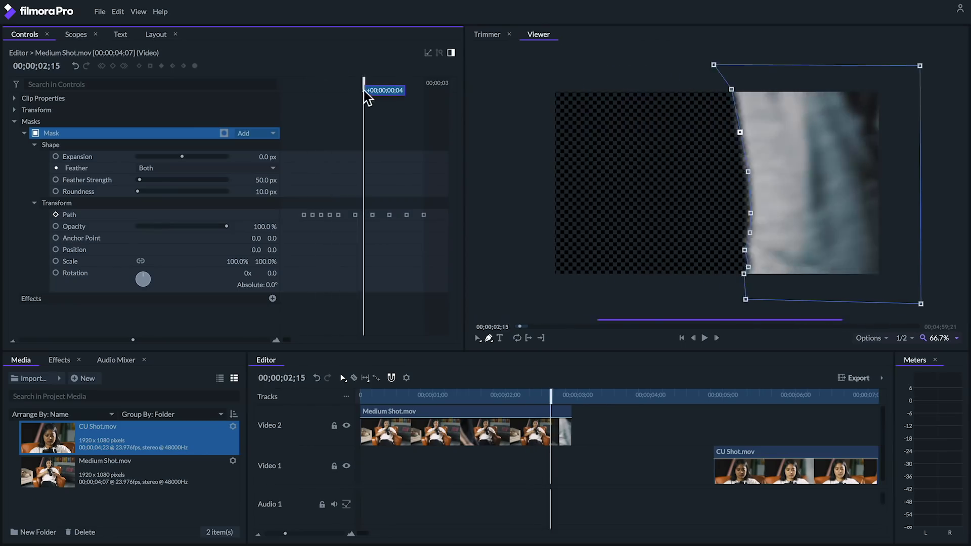
- Set the mask Expansion to −20 px and play the transition from the start
drag(326, 80, 329, 81)
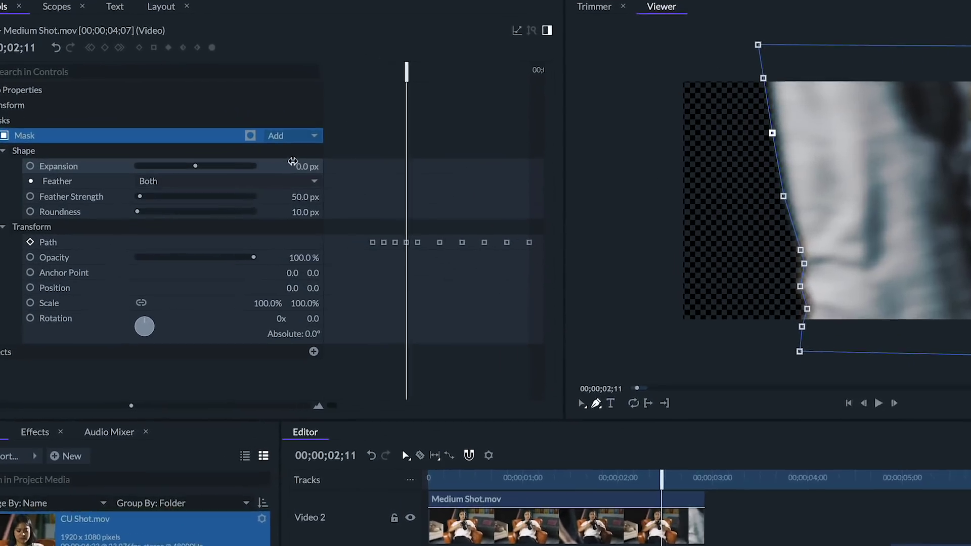
click(263, 157)
text(-)
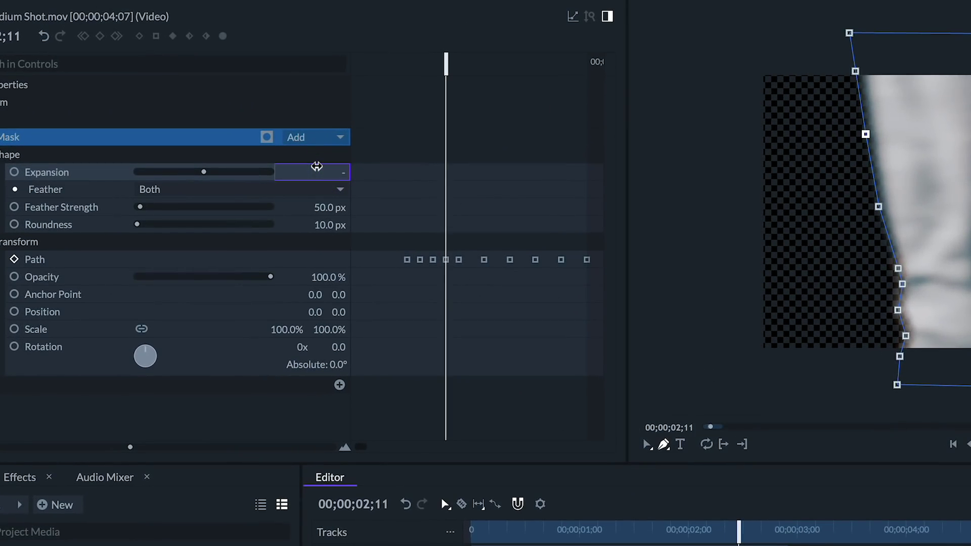
text(10)
key(Return)
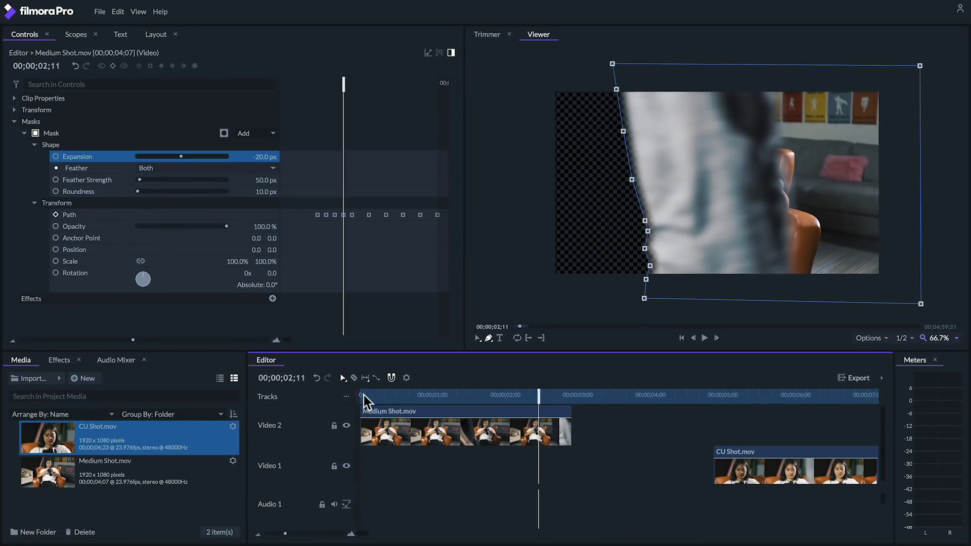
click(365, 396)
key(space)
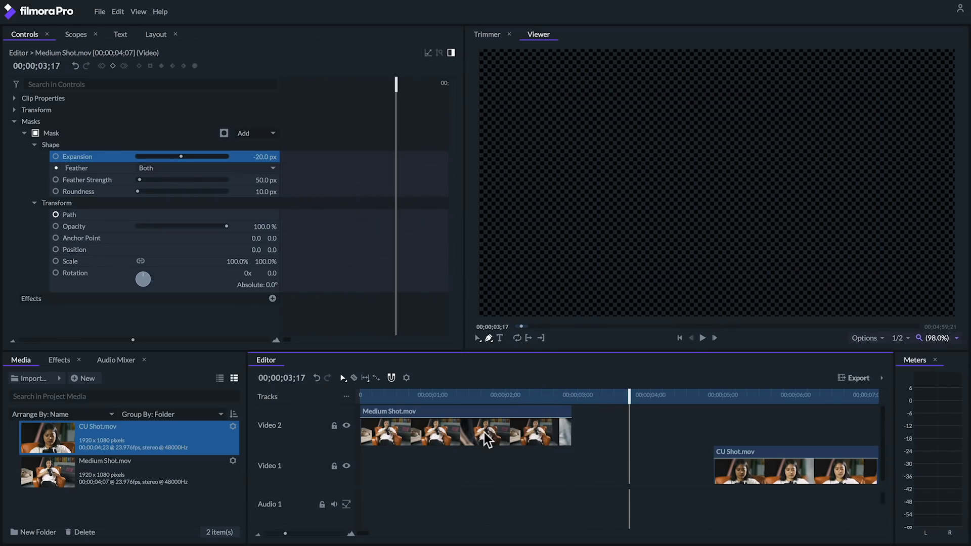
click(885, 341)
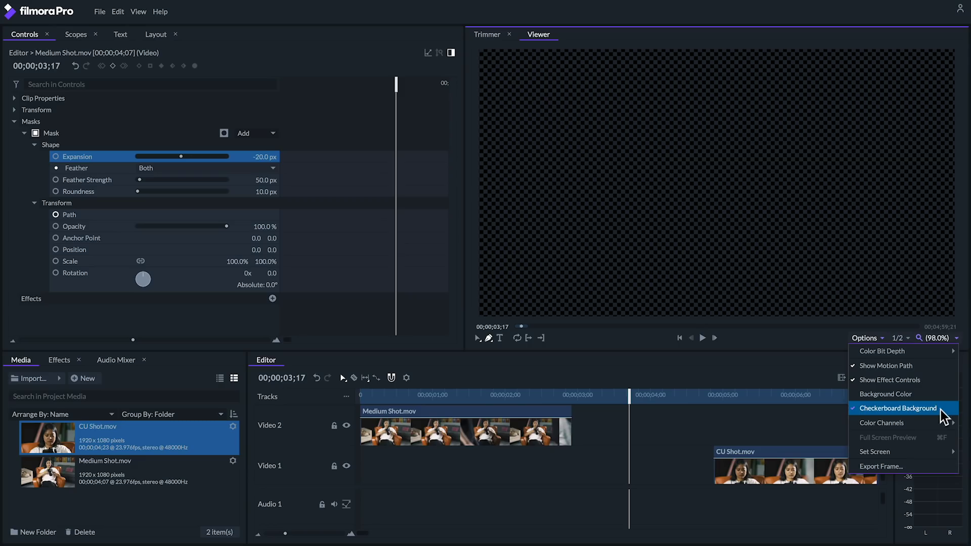
click(880, 340)
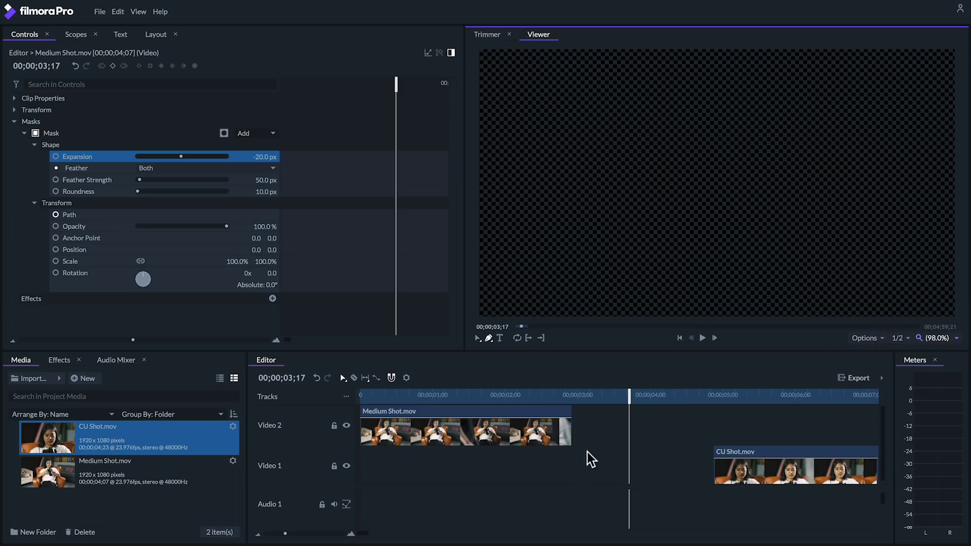
- Shift CU Shot.mov on Video 1 to start at 1;23, under the Medium Shot's end, and preview it
drag(462, 397, 539, 400)
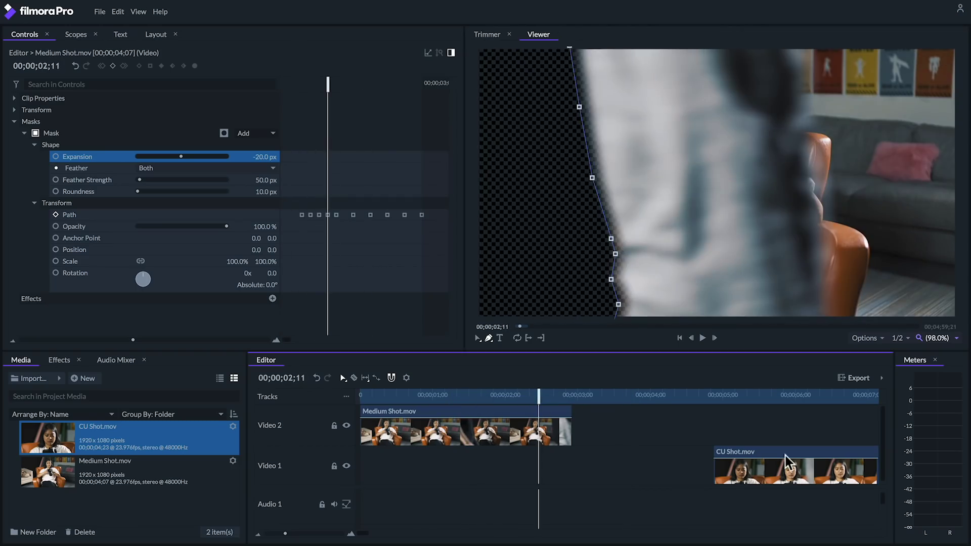
drag(715, 465, 569, 457)
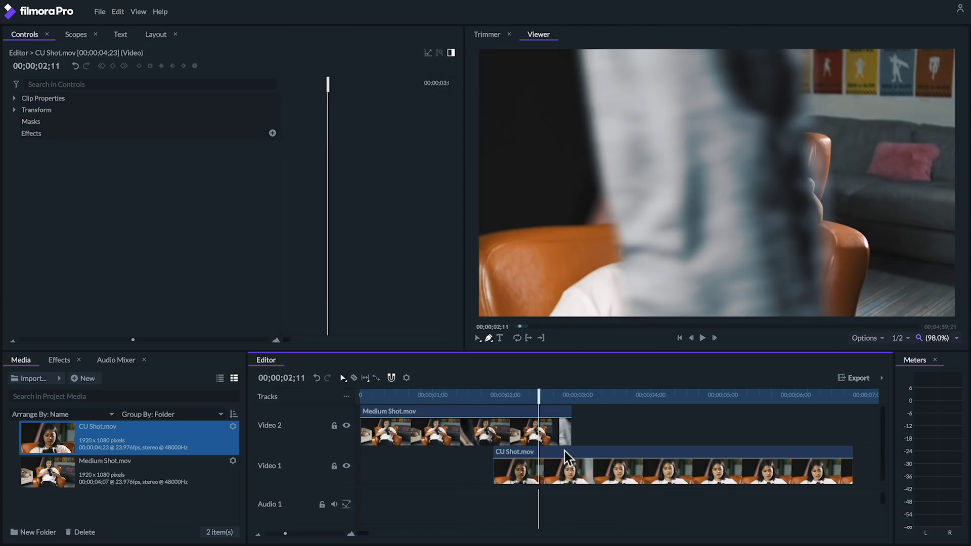
drag(568, 457, 556, 432)
drag(538, 397, 582, 395)
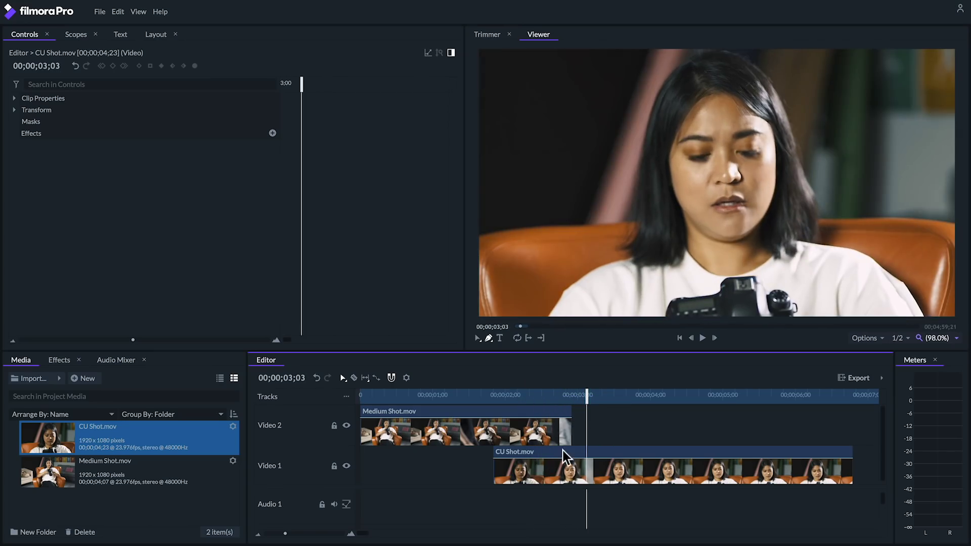
drag(565, 457, 570, 457)
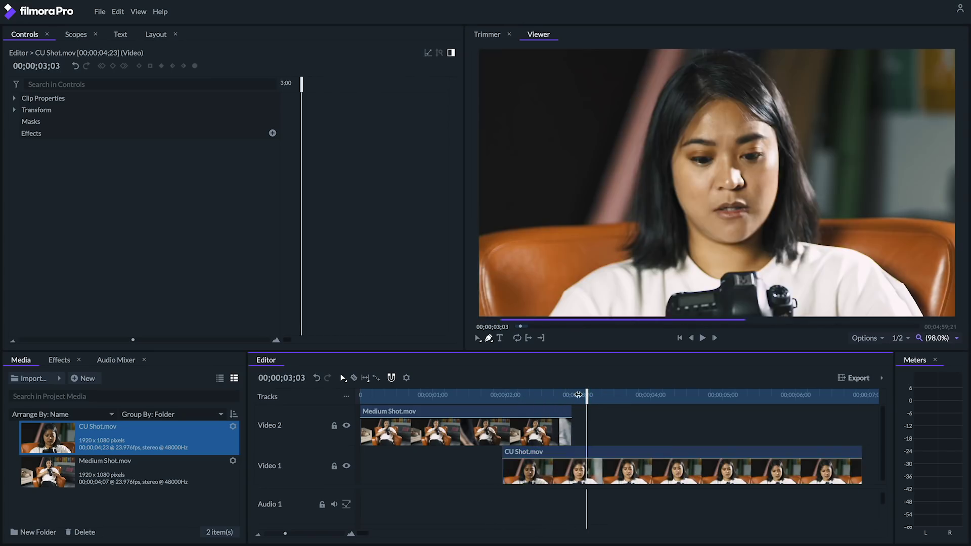
drag(587, 395, 481, 396)
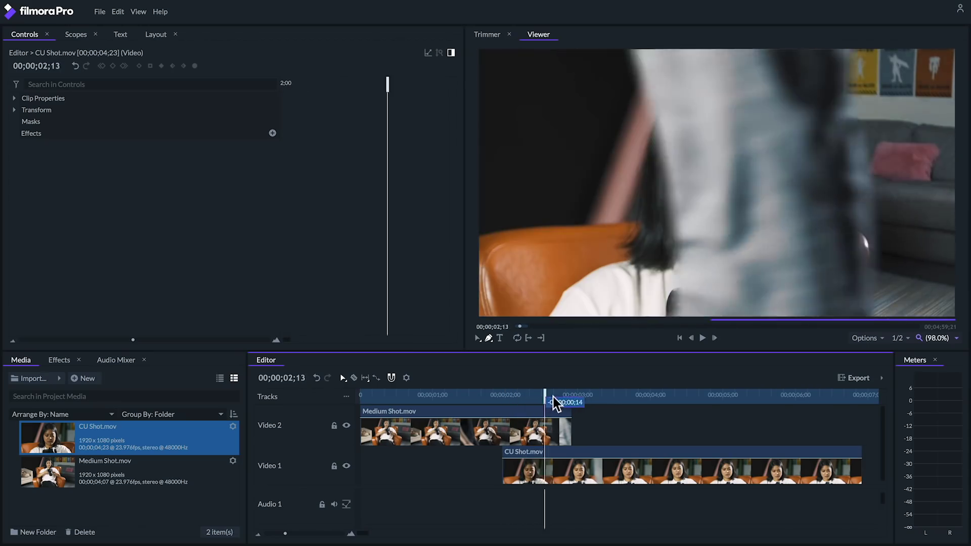
key(space)
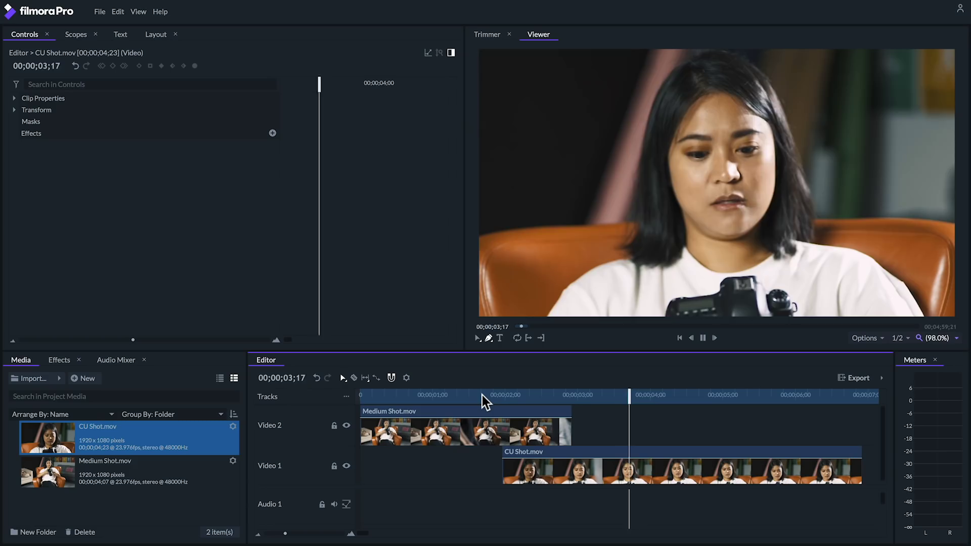
- Stop playback and set the Viewer preview resolution to 1/4
key(space)
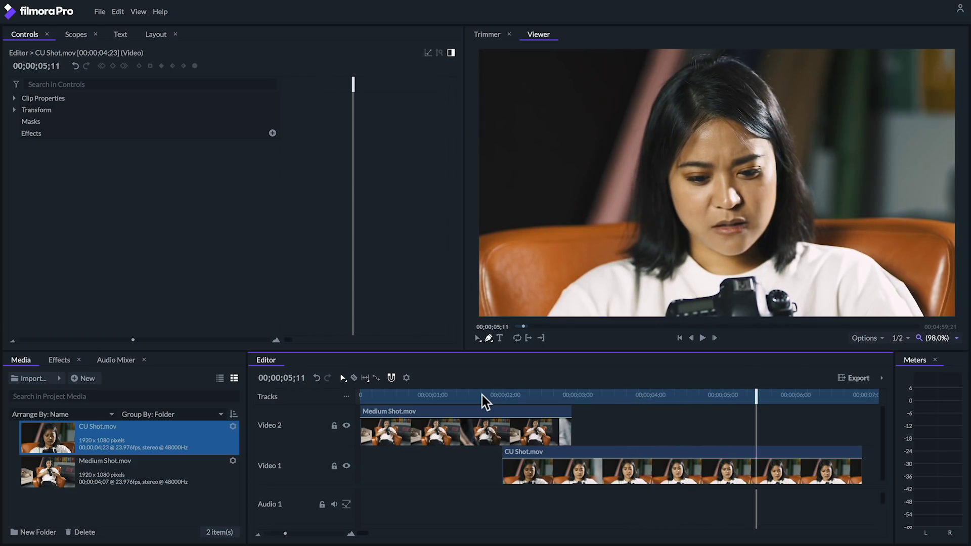
click(906, 338)
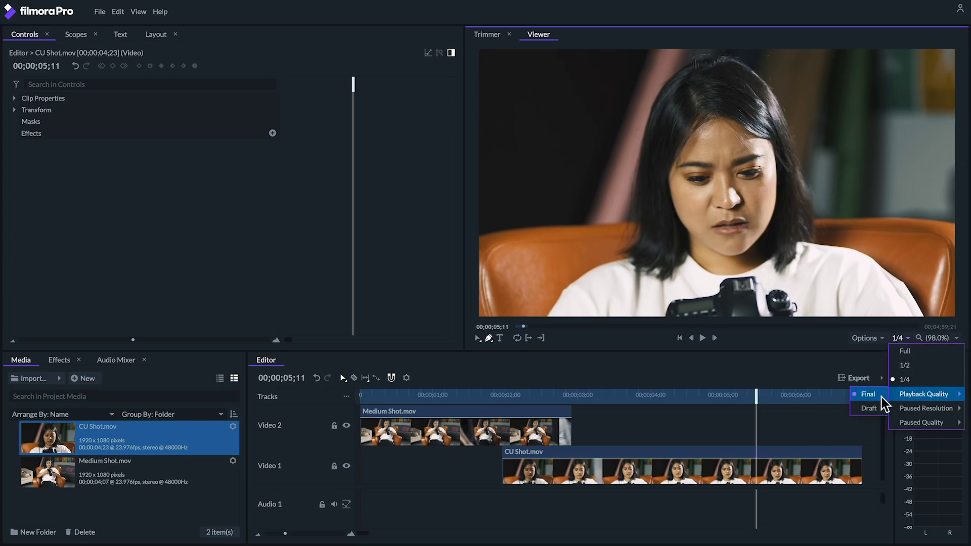
click(878, 407)
- Play back the walk-by transition from the start to watch the walker reveal the close-up
click(397, 397)
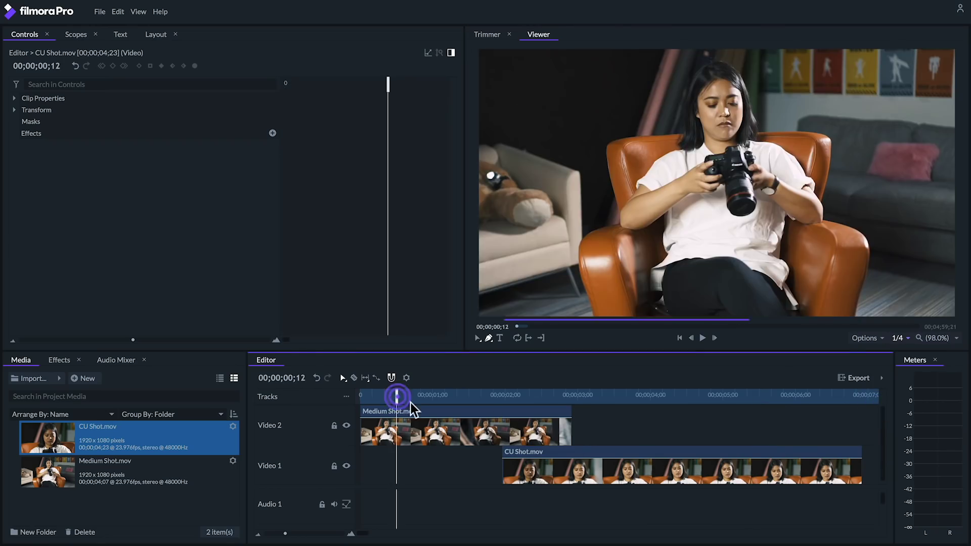
key(space)
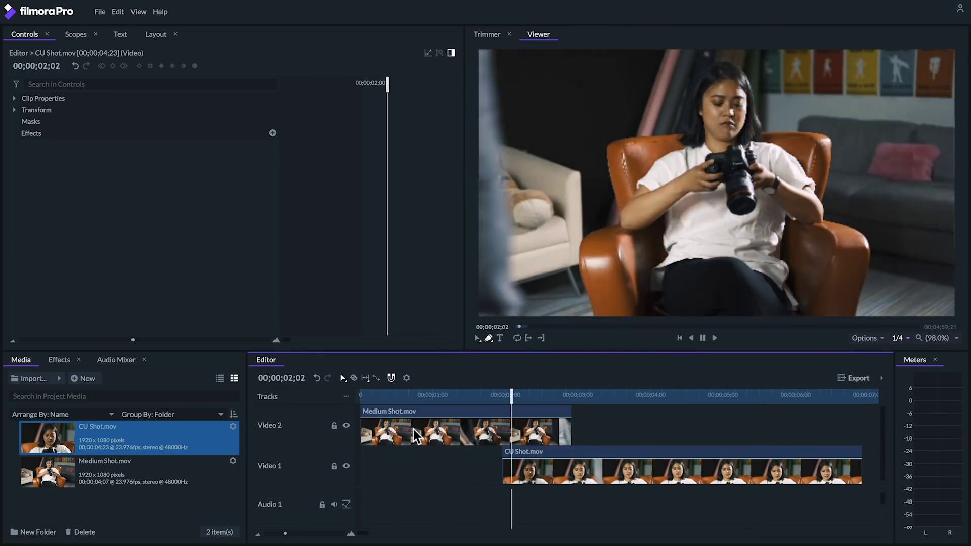